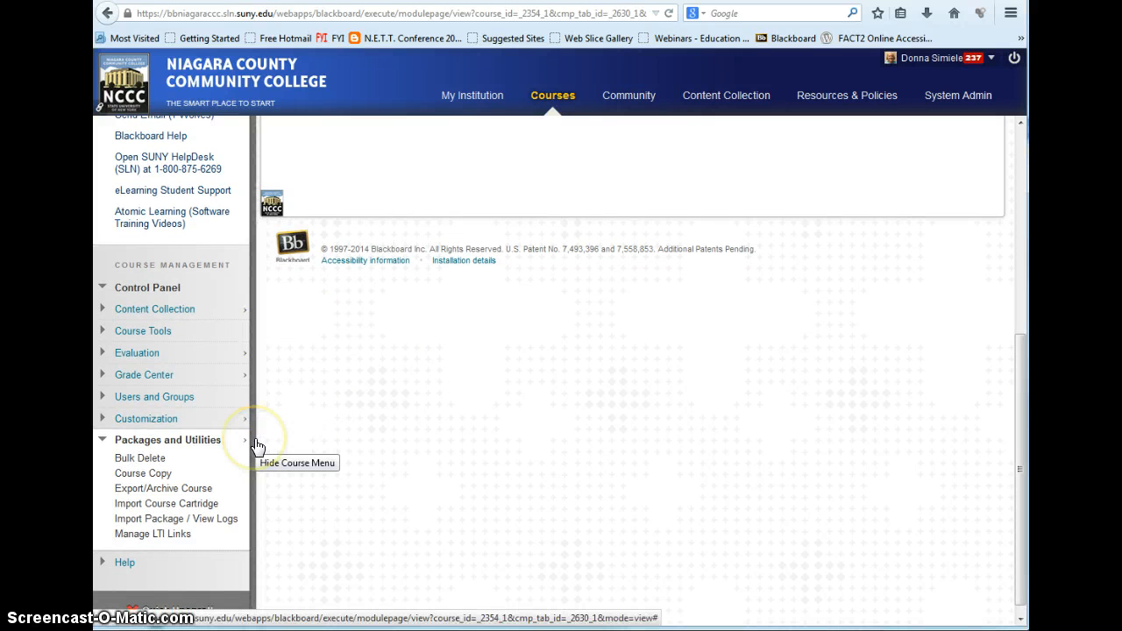
# Open Course Copy for the current course and set the copy type to Copy Course Materials into an Existing Course
pyautogui.click(201, 444)
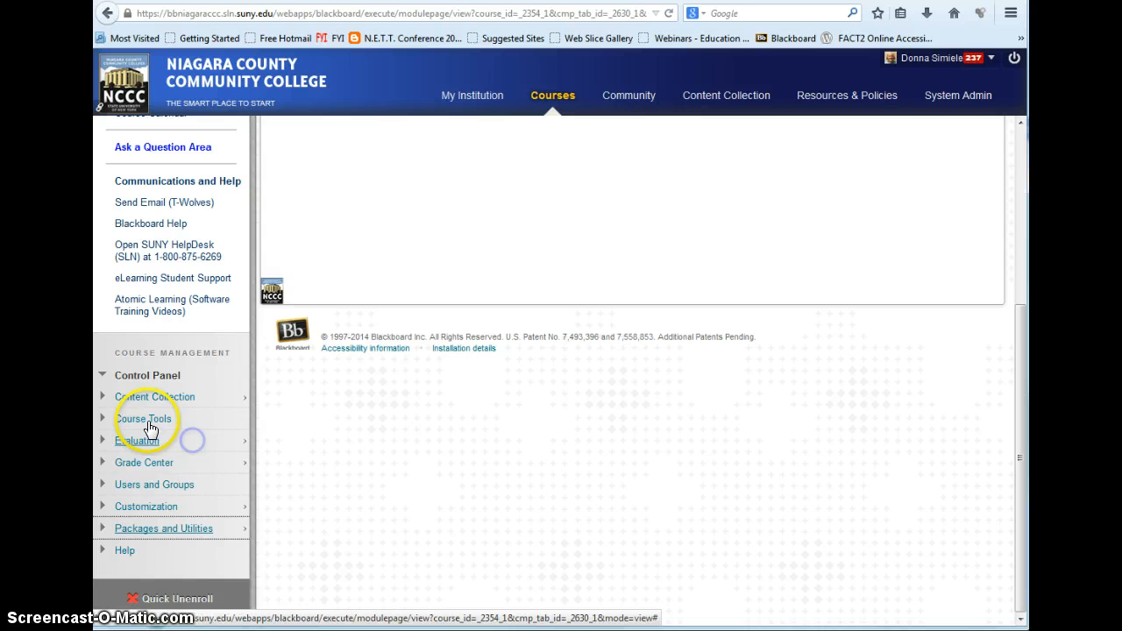
pyautogui.click(165, 528)
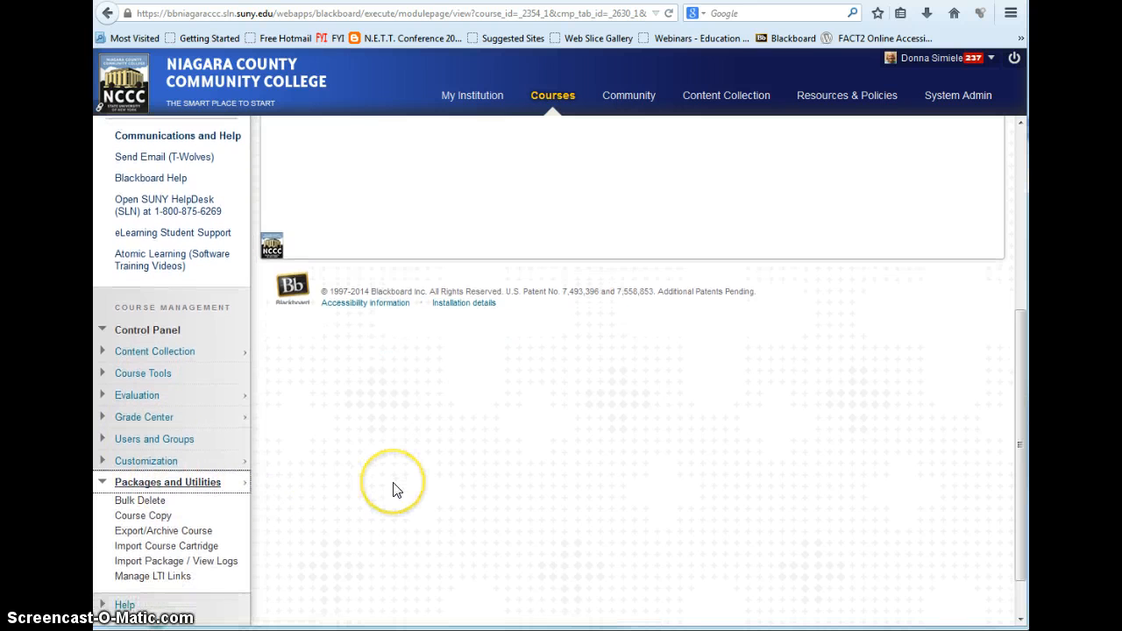
pyautogui.click(141, 524)
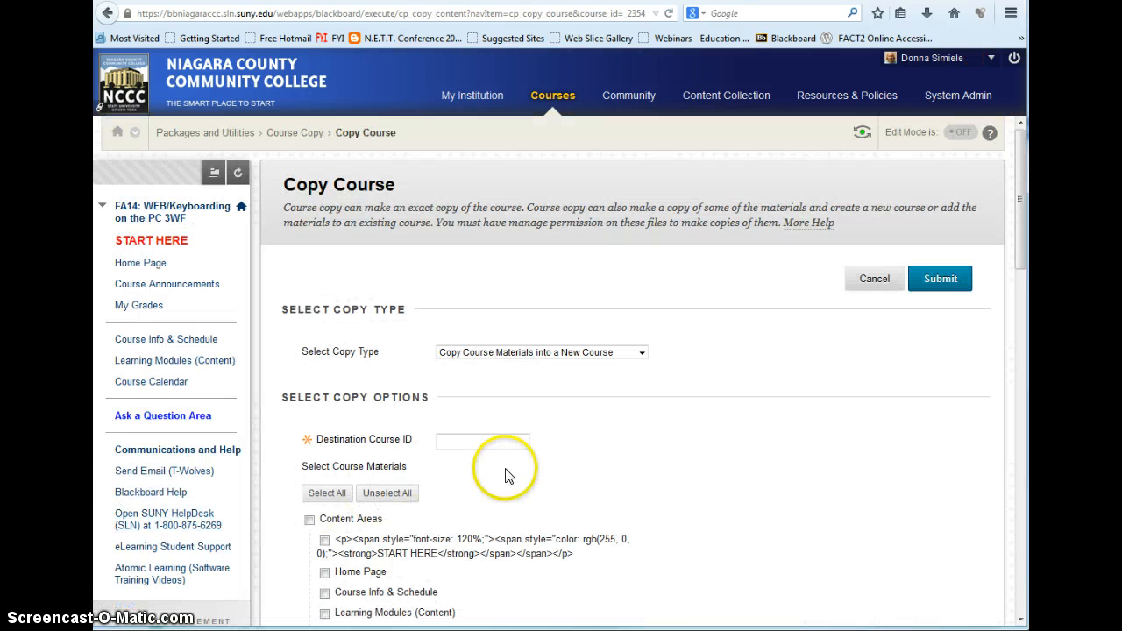
pyautogui.click(643, 355)
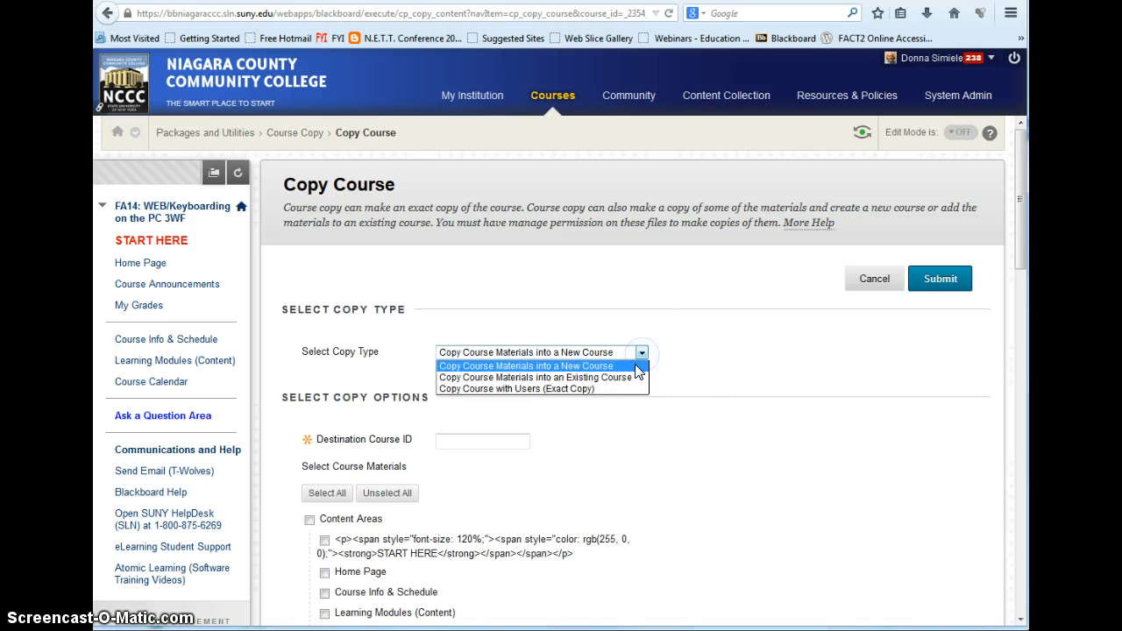
pyautogui.click(632, 377)
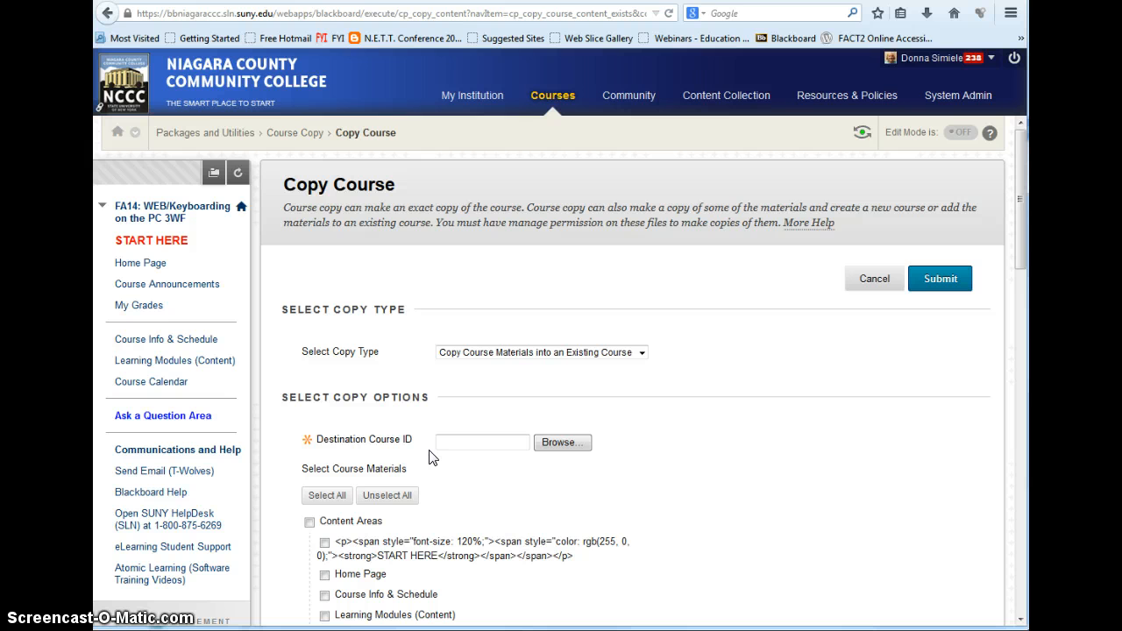
# Browse the course list and set Copy_Course_Example as the destination course
pyautogui.click(554, 444)
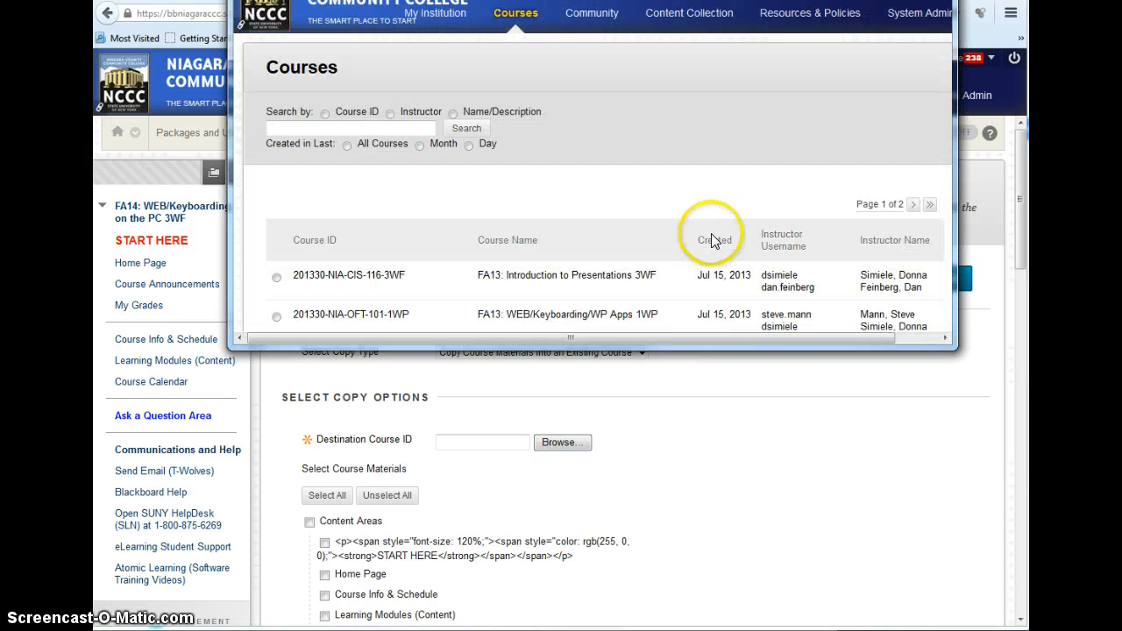
pyautogui.scroll(-7, 676, 238)
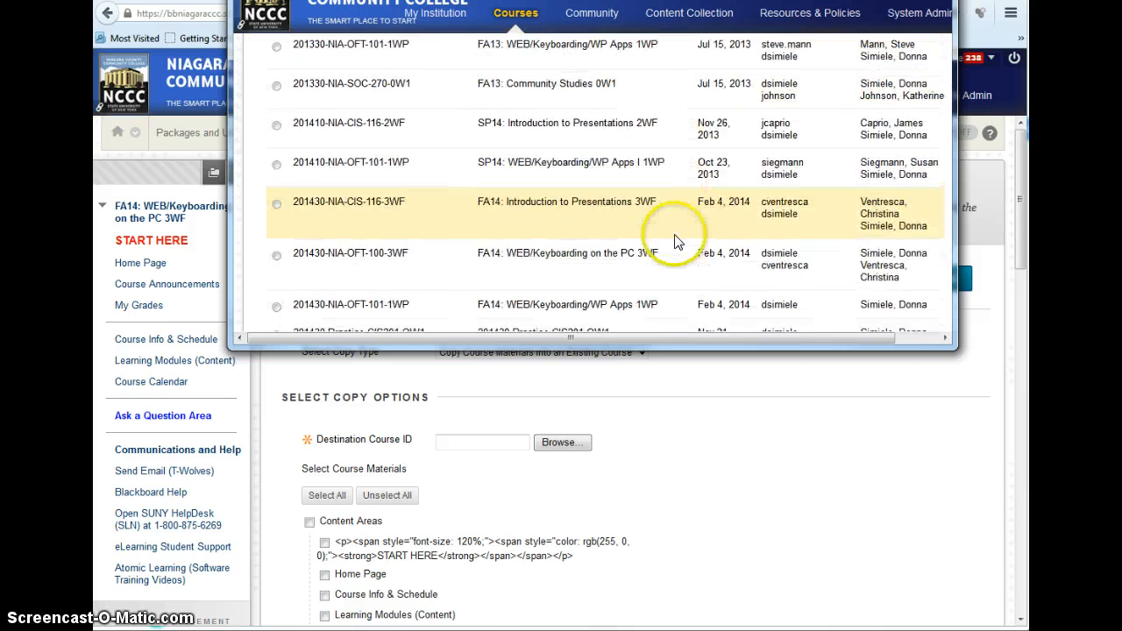
pyautogui.scroll(-7, 676, 242)
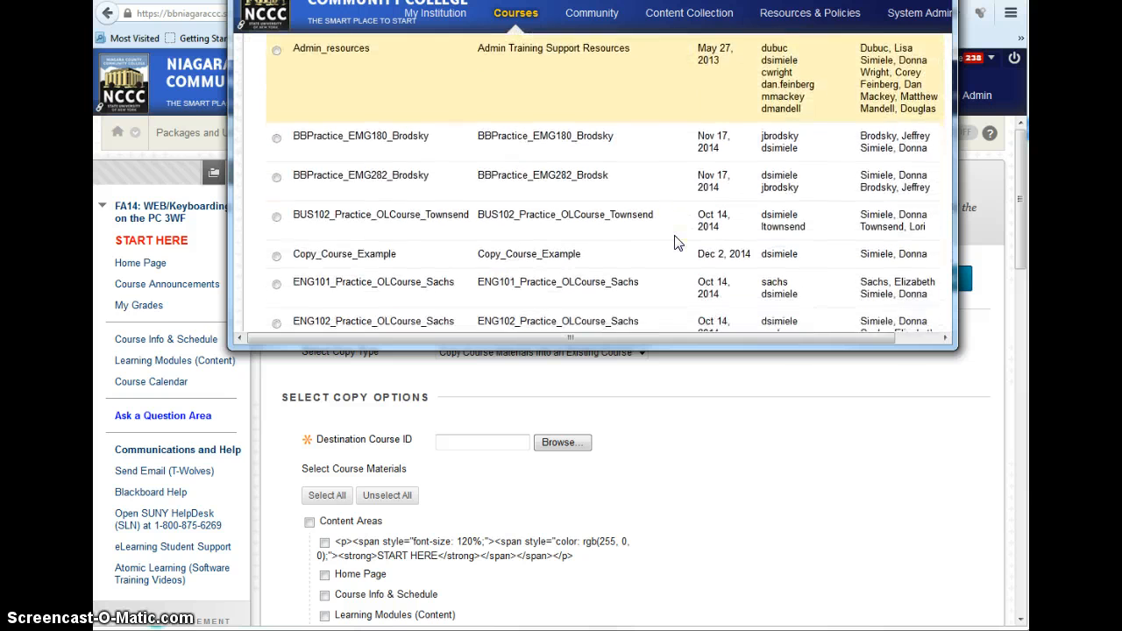
pyautogui.click(276, 214)
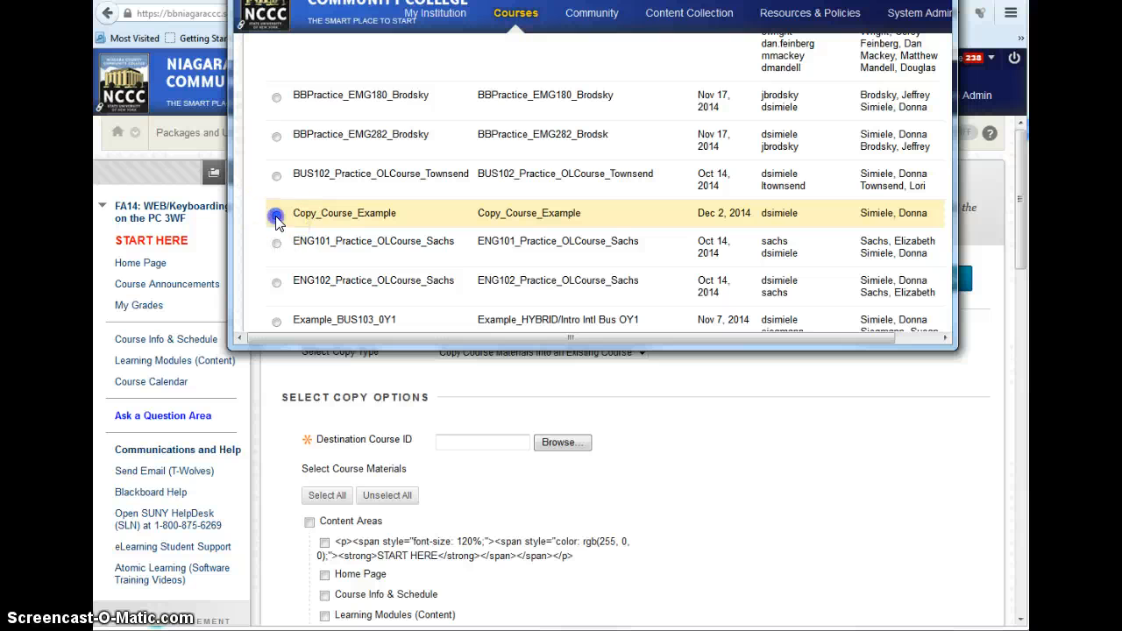
pyautogui.scroll(-8, 764, 233)
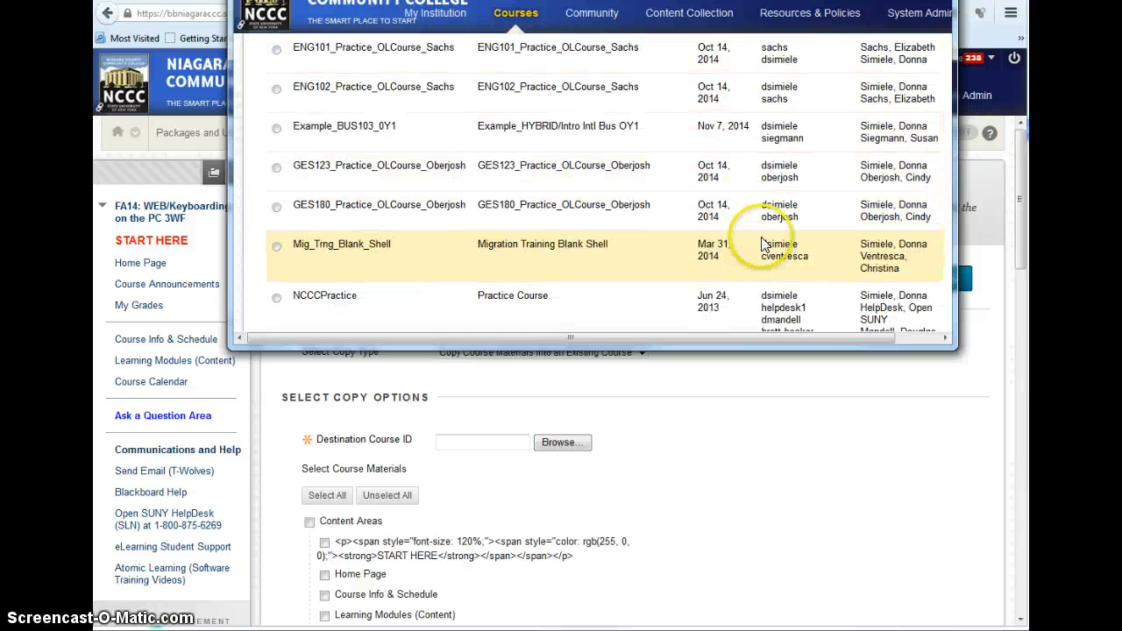
pyautogui.scroll(-3, 770, 241)
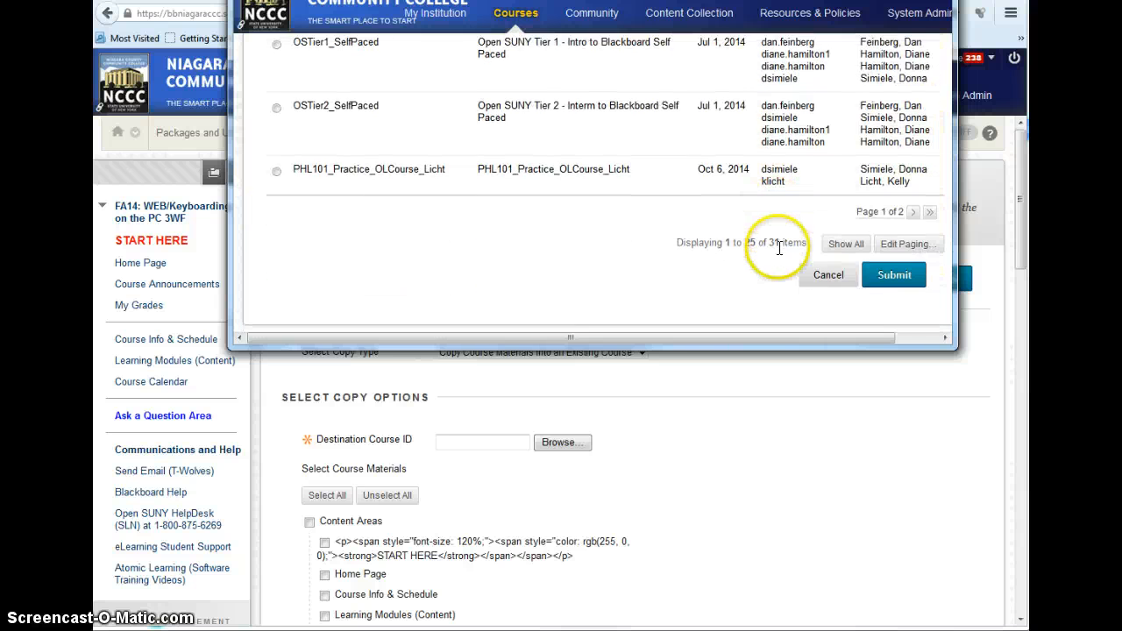
pyautogui.click(895, 273)
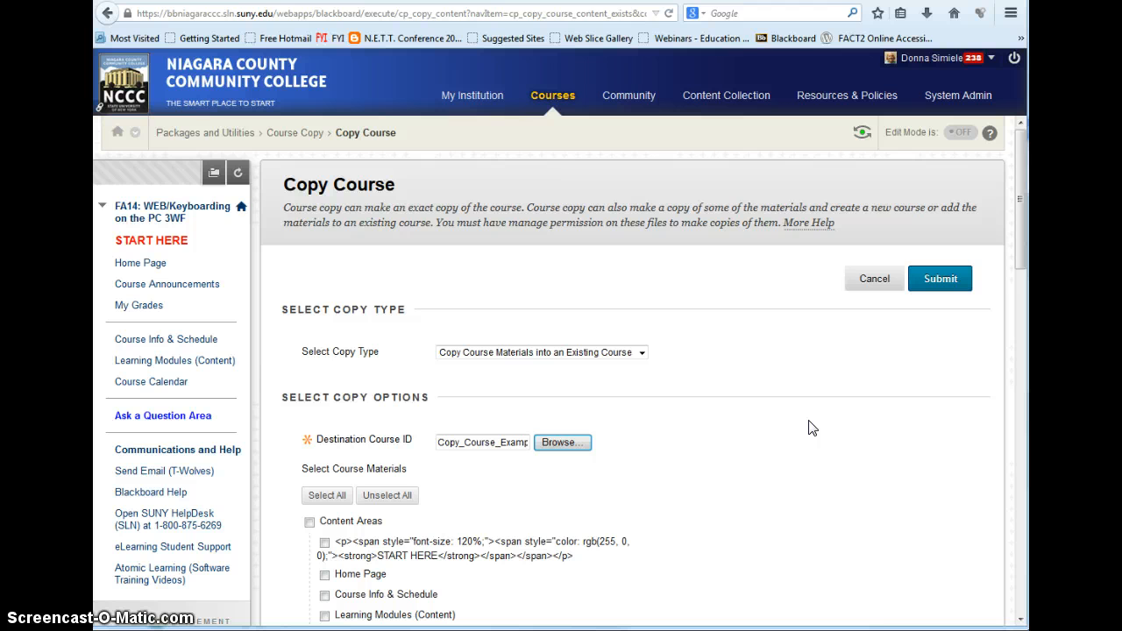
# Include all course materials in the copy except Announcements
pyautogui.scroll(-5, 810, 428)
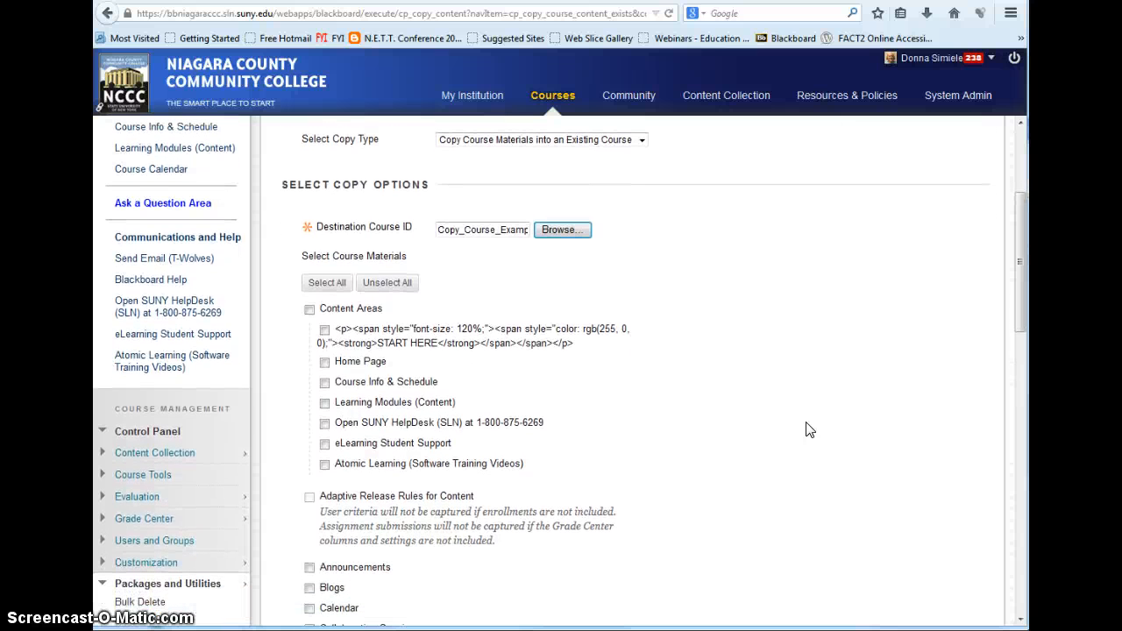
pyautogui.click(315, 282)
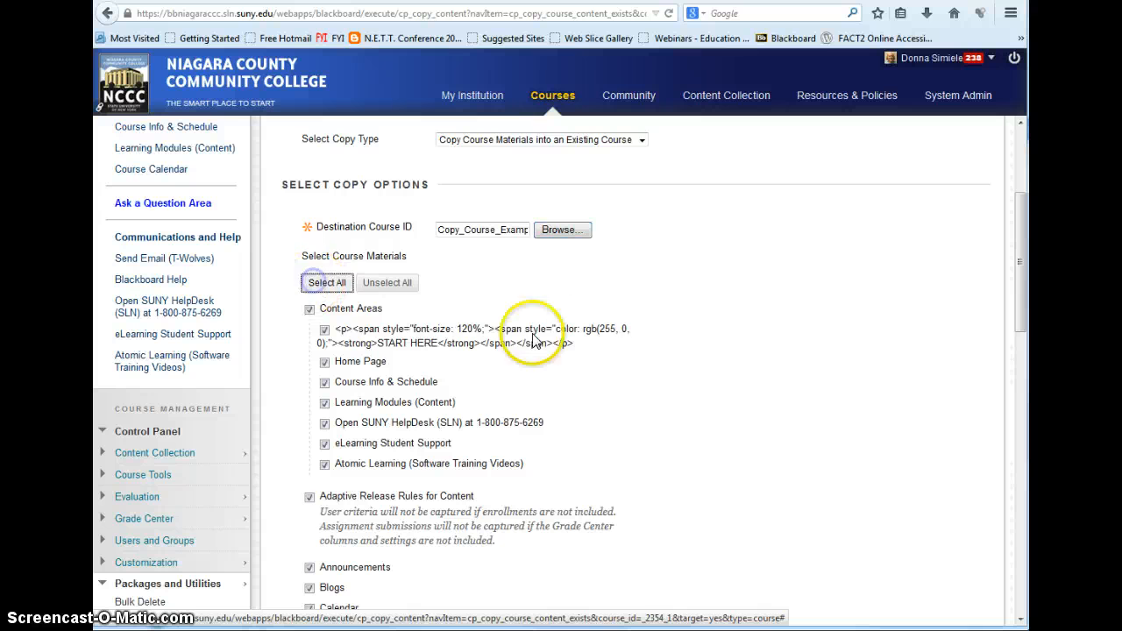
pyautogui.scroll(-4, 748, 358)
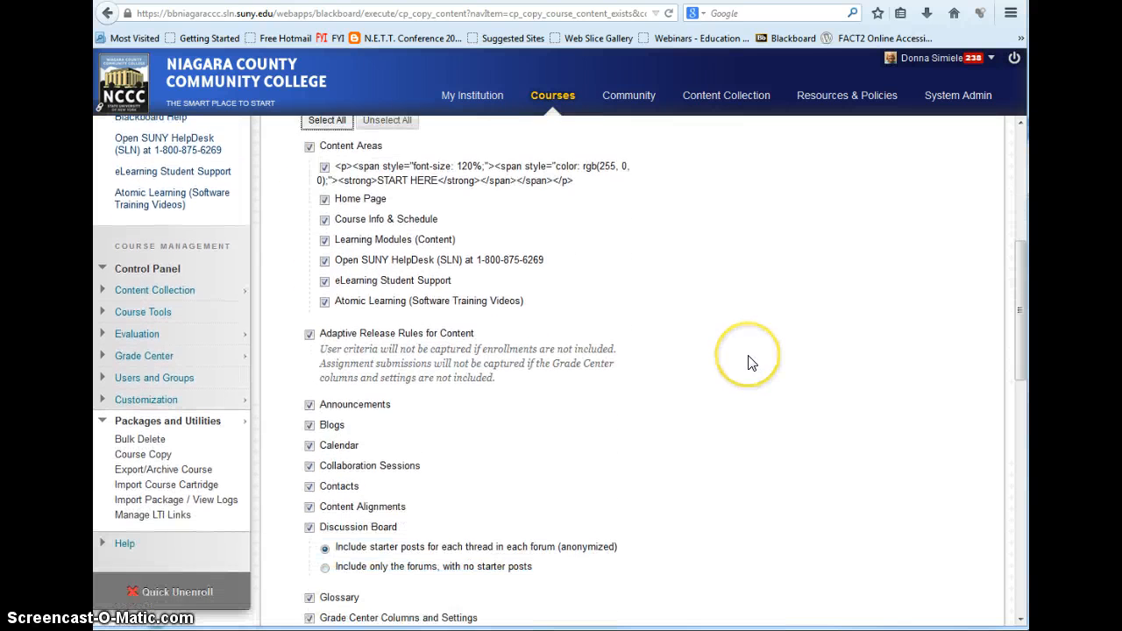
pyautogui.scroll(-2, 747, 362)
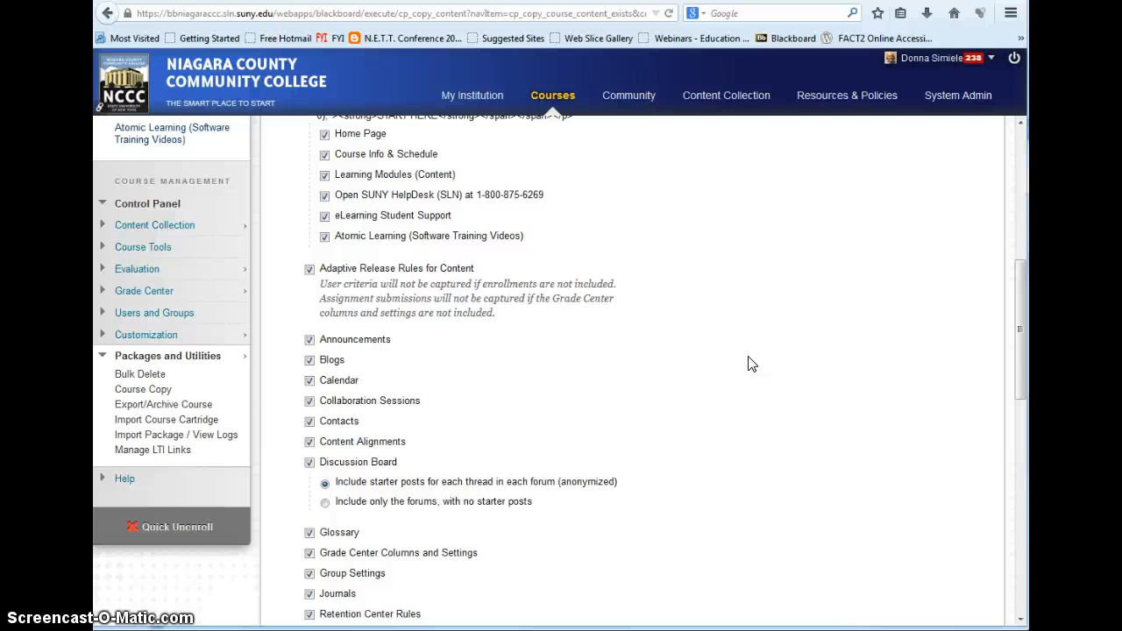
pyautogui.scroll(-1, 767, 364)
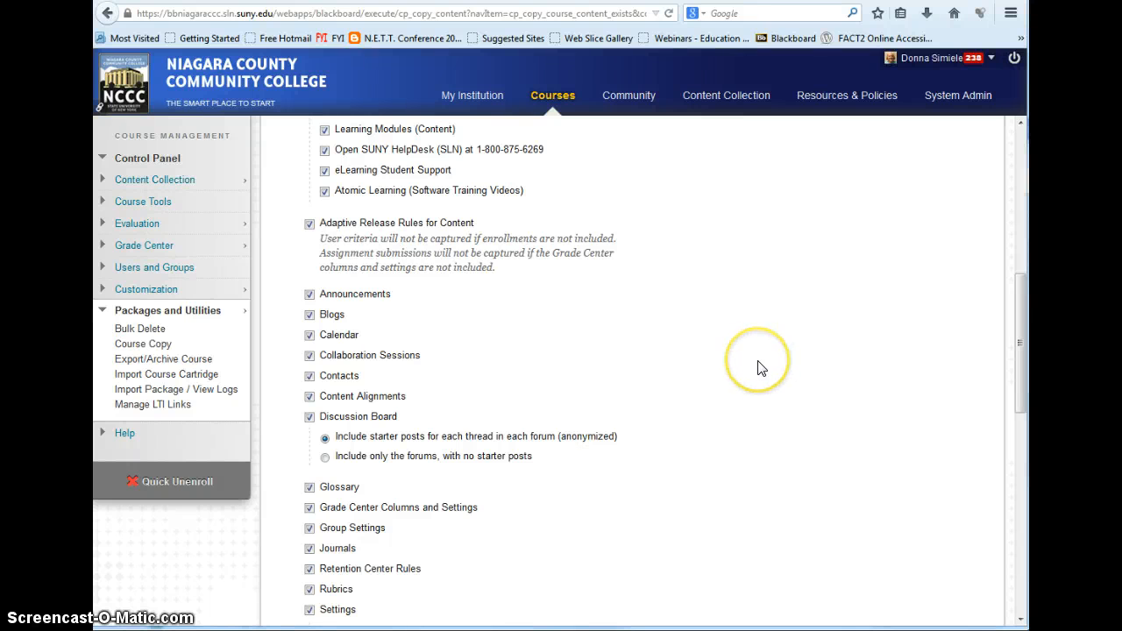
pyautogui.click(356, 297)
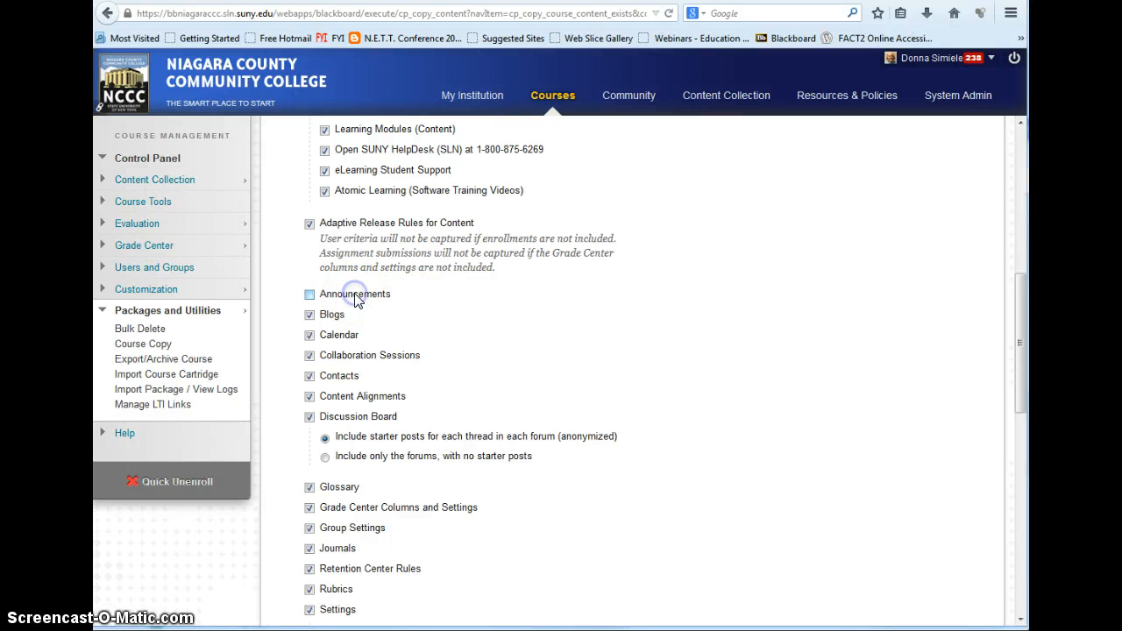
pyautogui.click(527, 321)
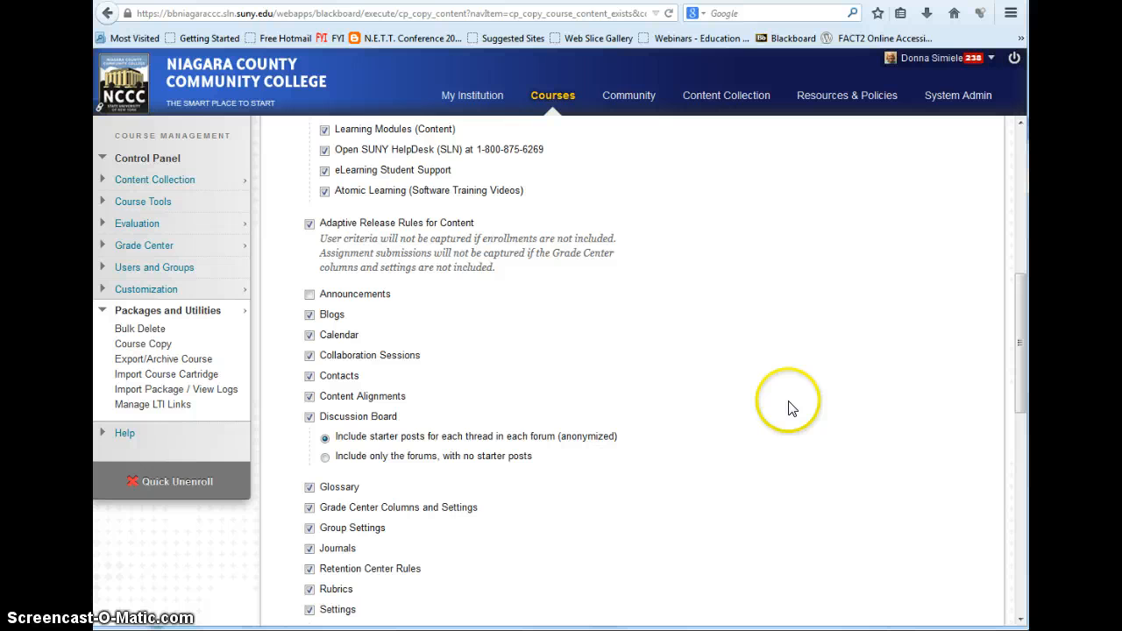
# Set the Discussion Board copy option to include only the forums, with no starter posts
pyautogui.scroll(-1, 789, 408)
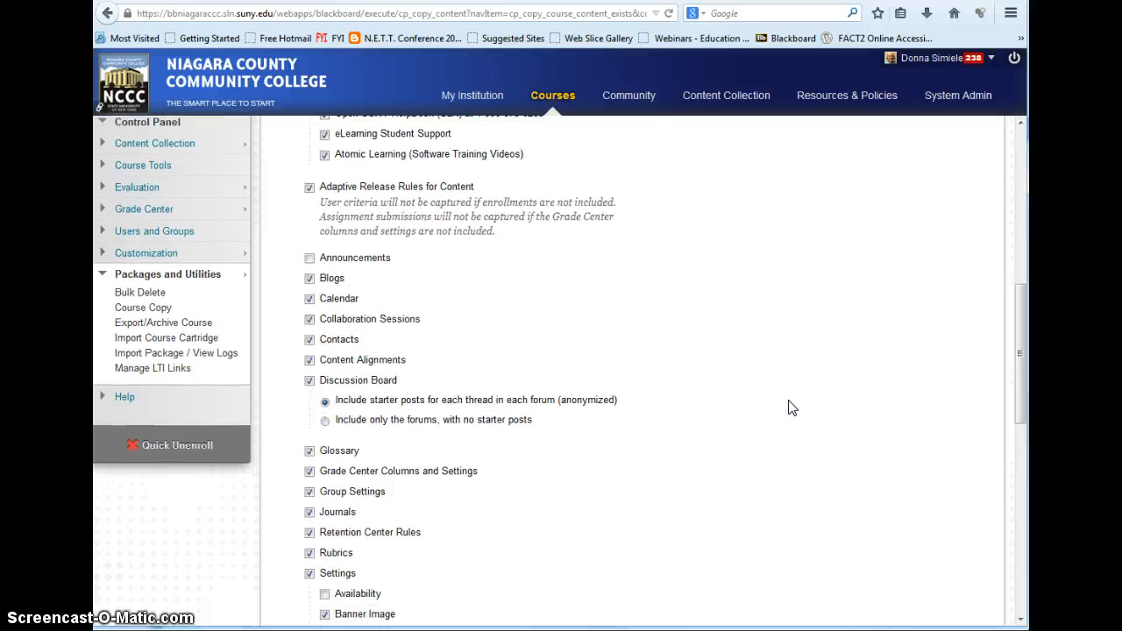
pyautogui.scroll(-2, 792, 408)
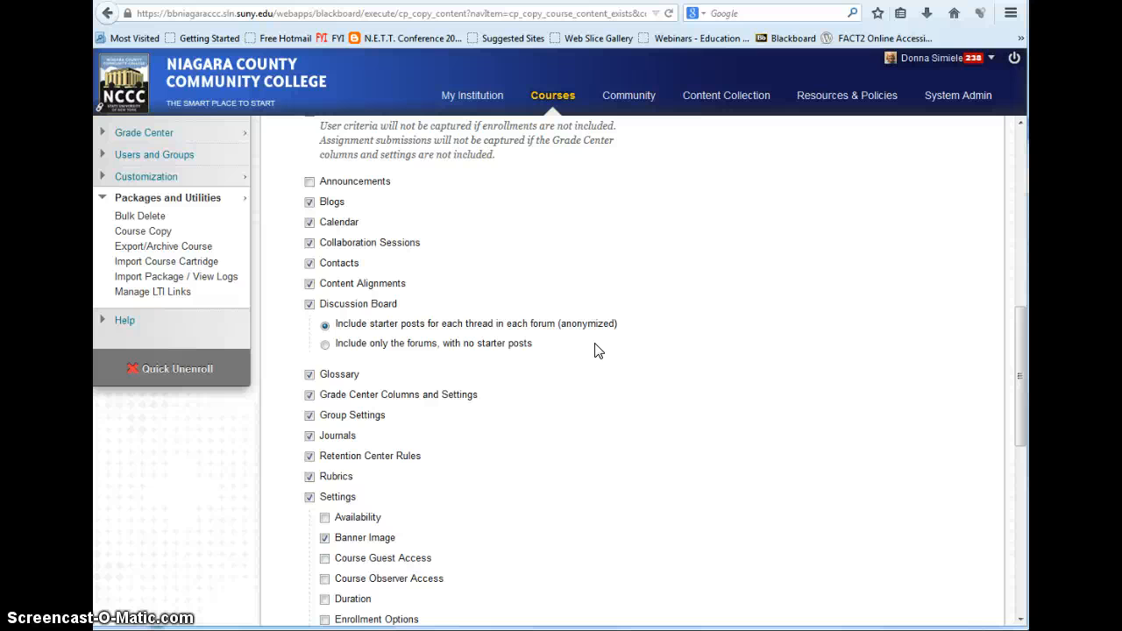
pyautogui.click(324, 345)
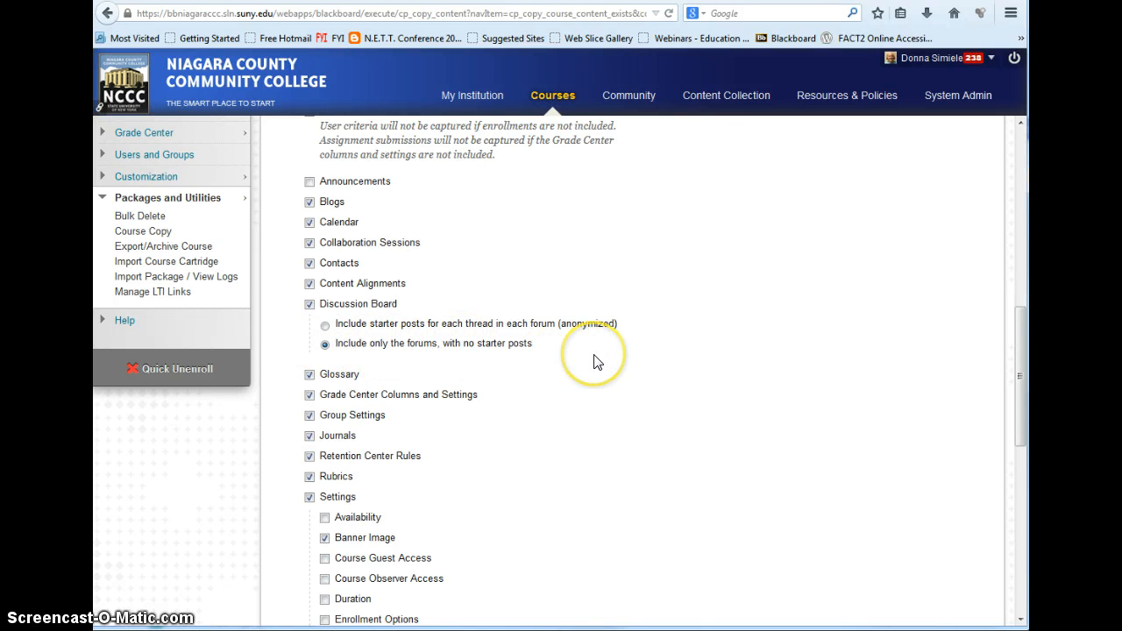
# Set the course files option to copy links and copies of the content, including the entire course home folder
pyautogui.scroll(-3, 594, 362)
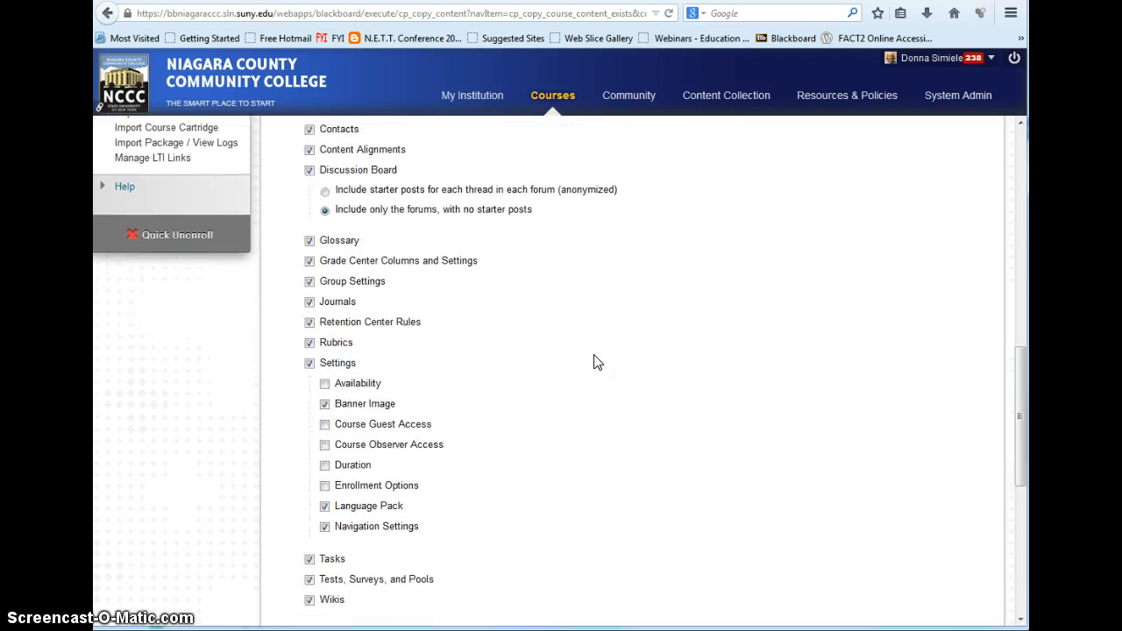
pyautogui.scroll(-3, 593, 362)
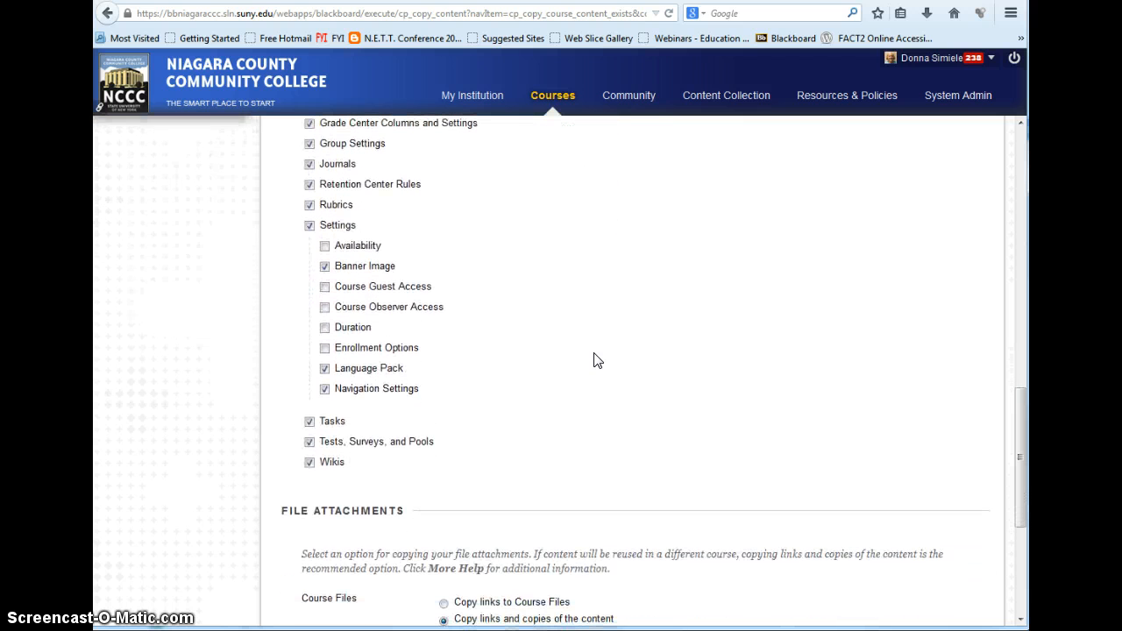
pyautogui.click(587, 361)
pyautogui.scroll(-4, 599, 427)
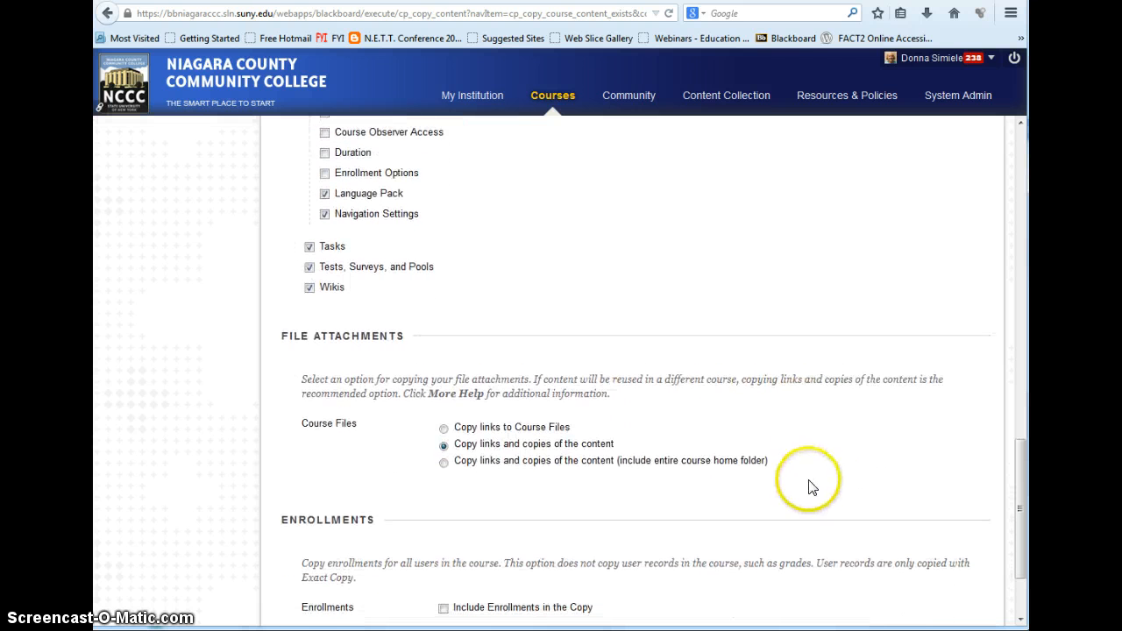
pyautogui.scroll(-1, 811, 487)
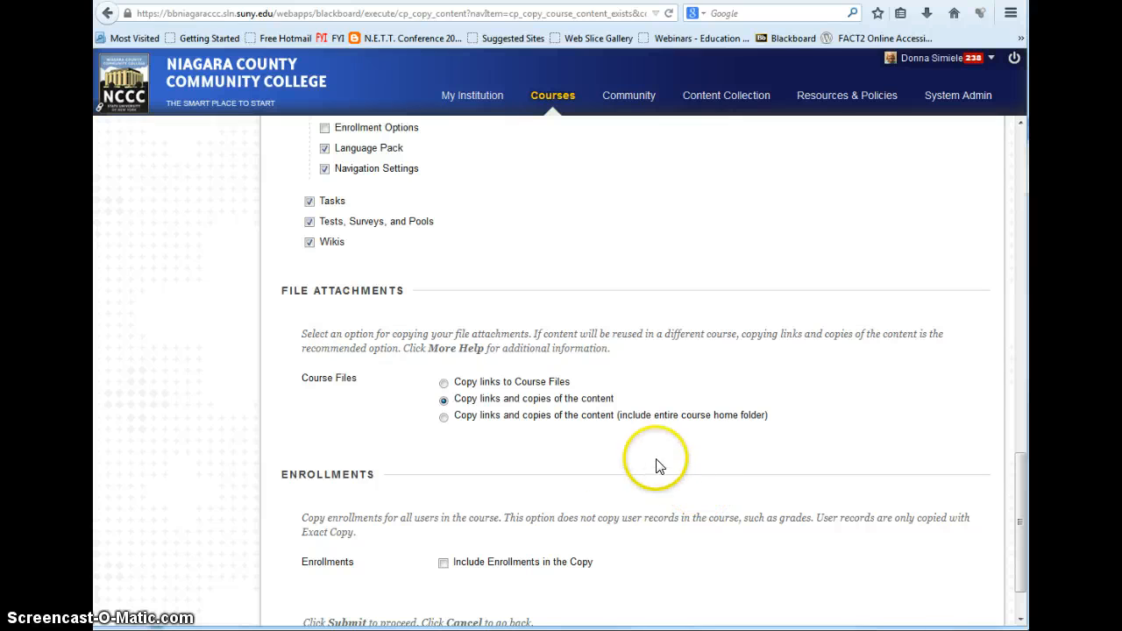
pyautogui.click(445, 420)
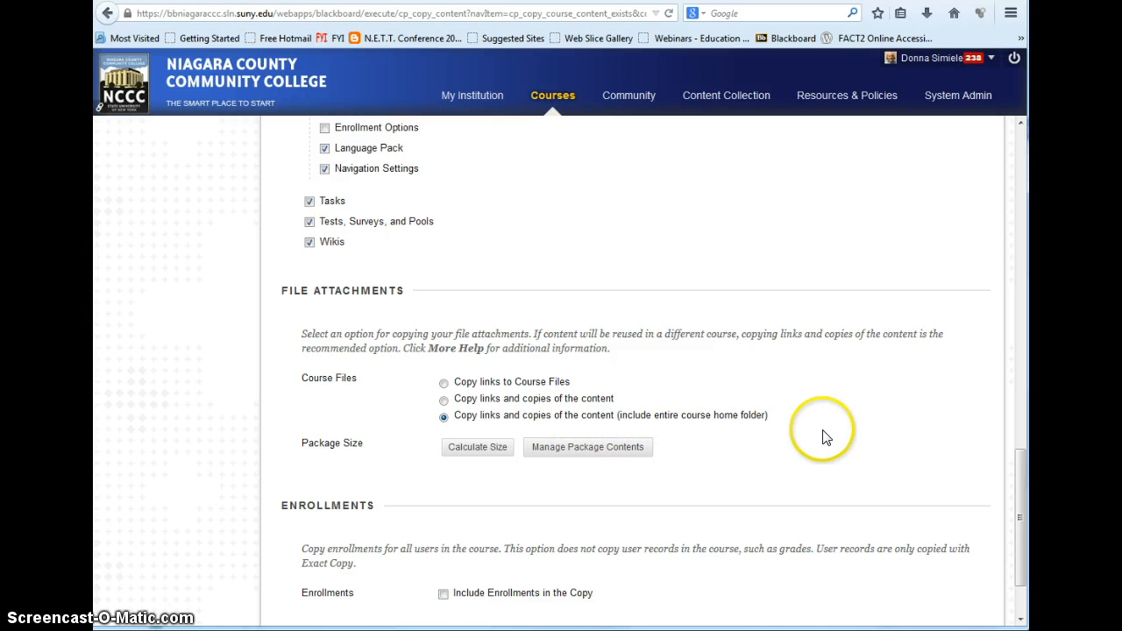
# Submit the course copy request without including enrollments
pyautogui.scroll(-1, 824, 436)
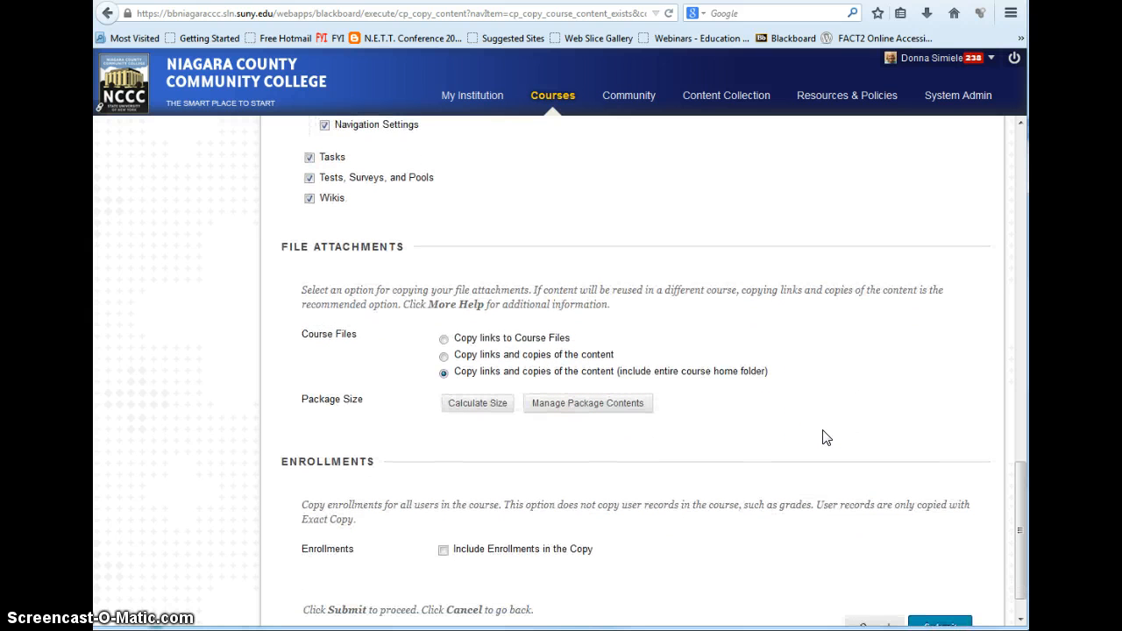
pyautogui.scroll(-1, 826, 436)
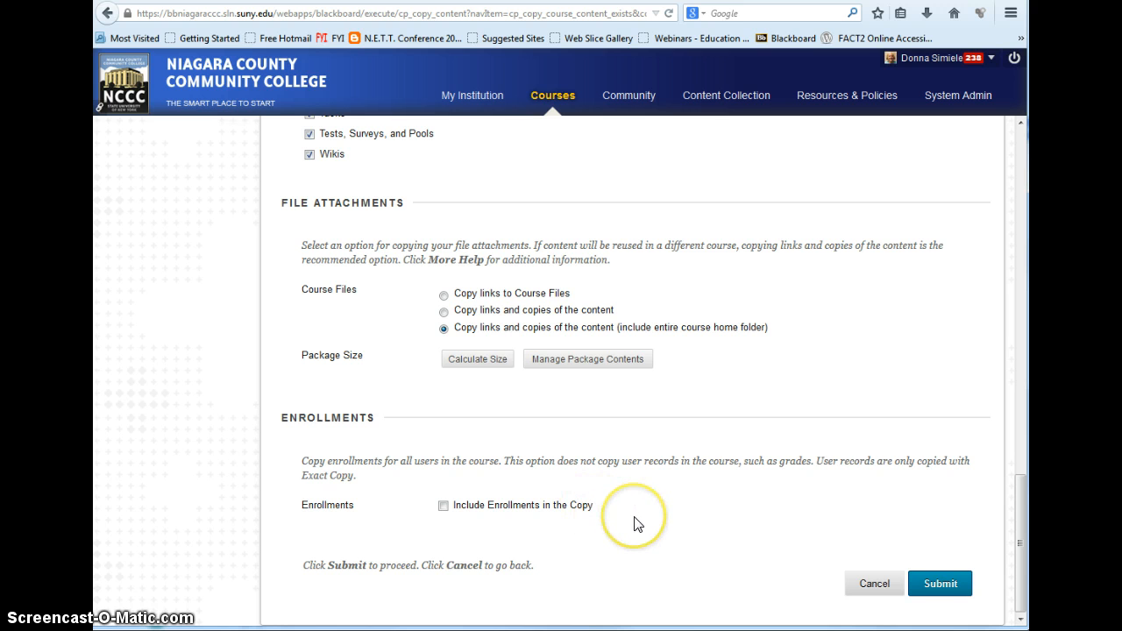
pyautogui.click(936, 584)
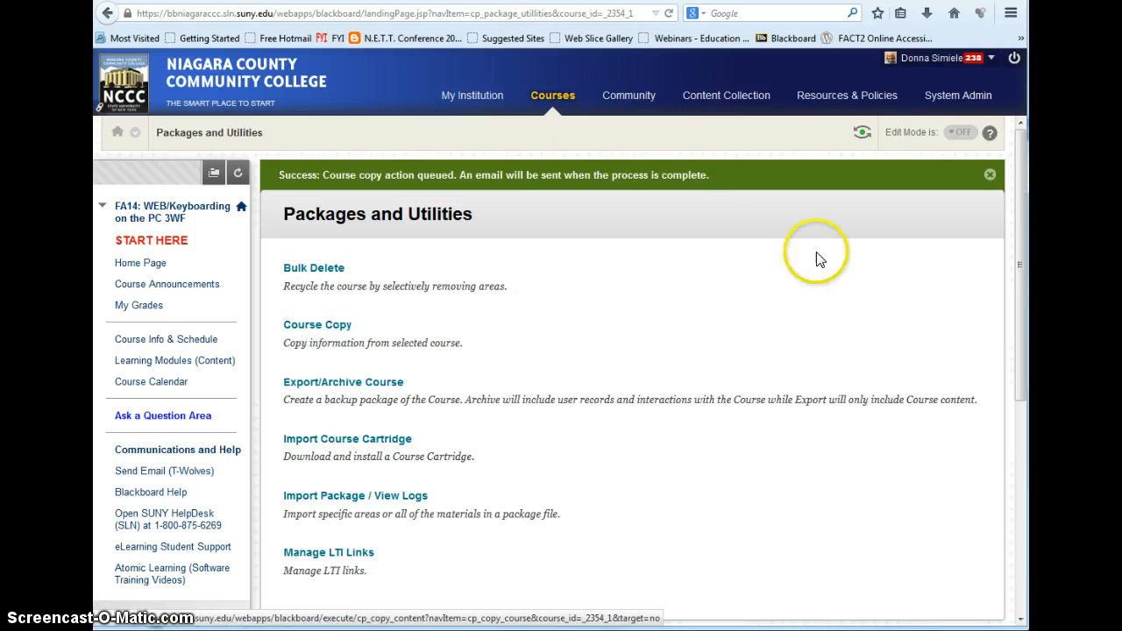
# Open the Copy_Course_Example course from the course list and view its Learning Modules (Content) page
pyautogui.click(543, 102)
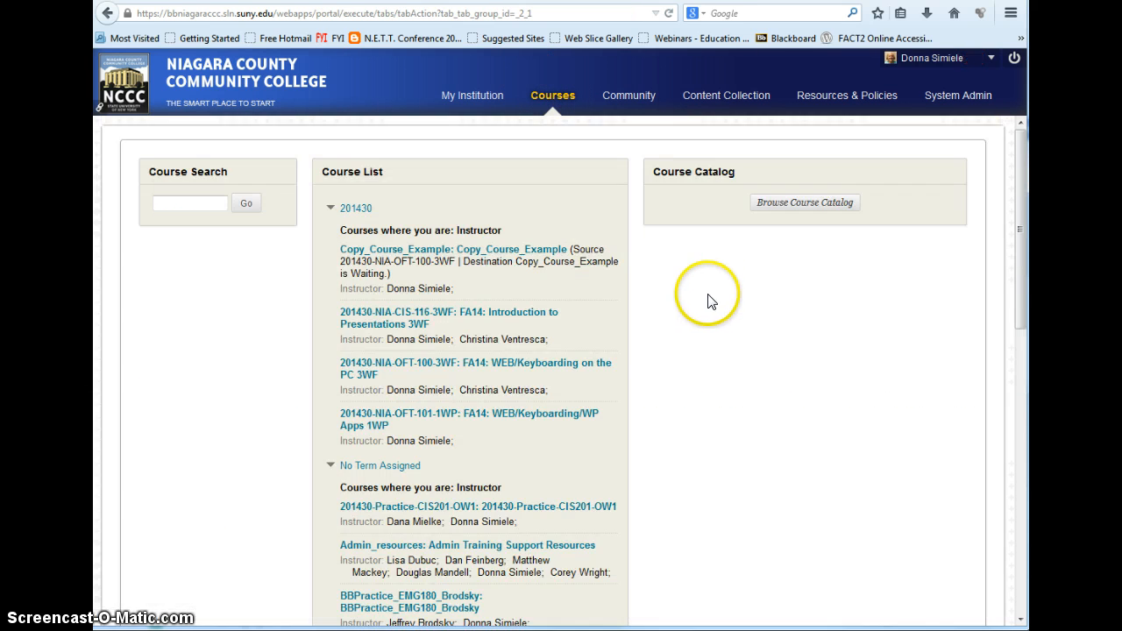
pyautogui.click(506, 254)
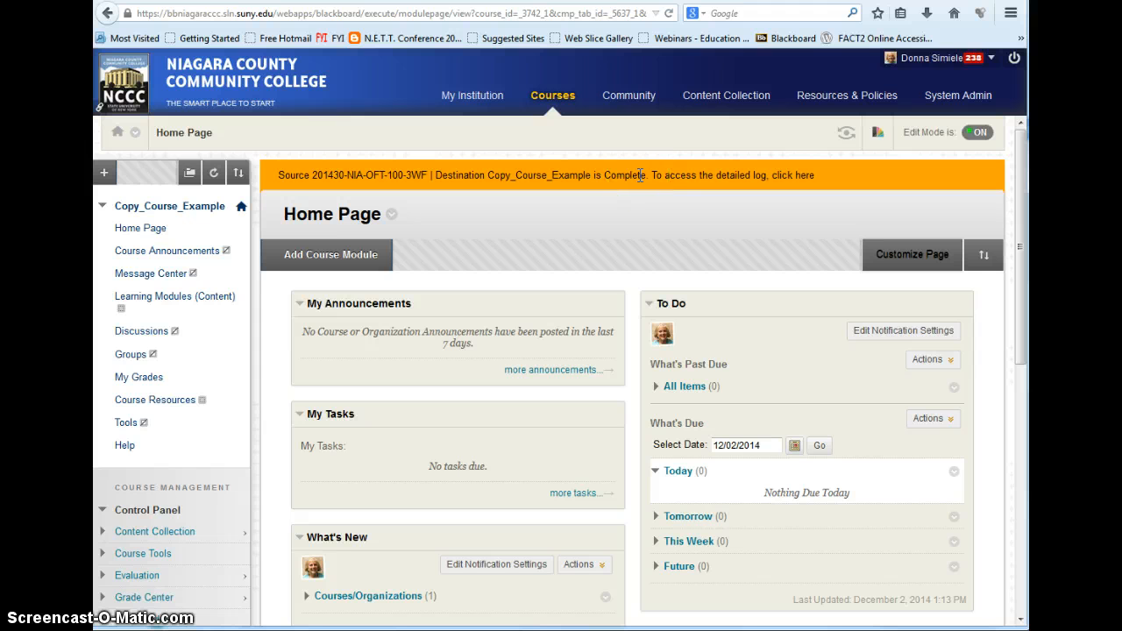
pyautogui.click(147, 298)
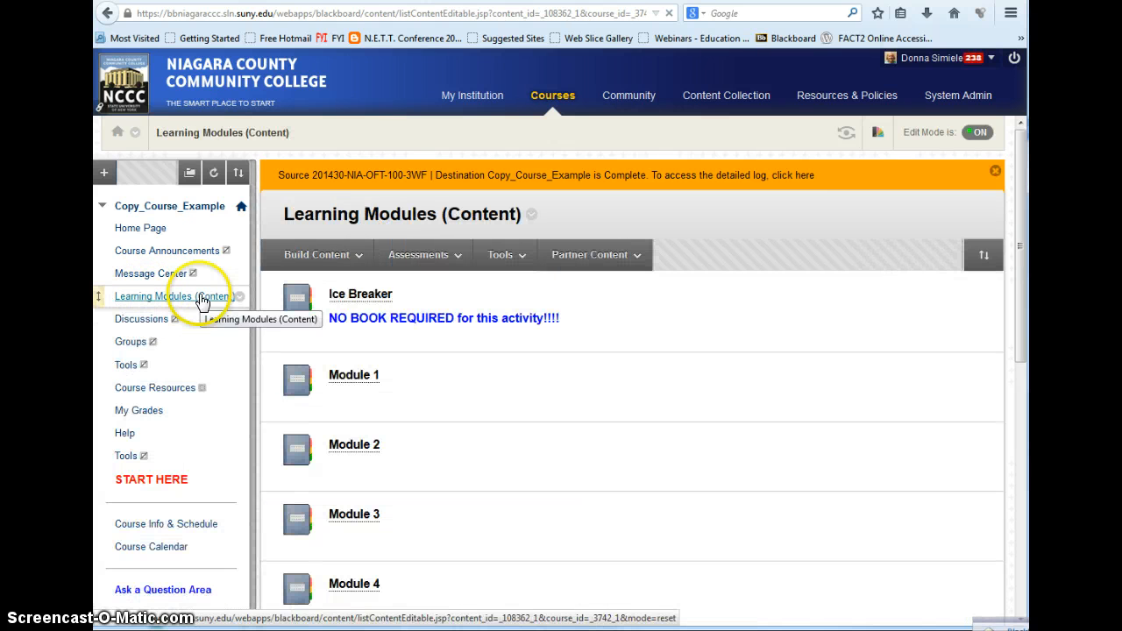
# Move the START HERE link to the beginning of the course menu, above Home Page
pyautogui.scroll(-1, 491, 399)
pyautogui.scroll(-1, 491, 399)
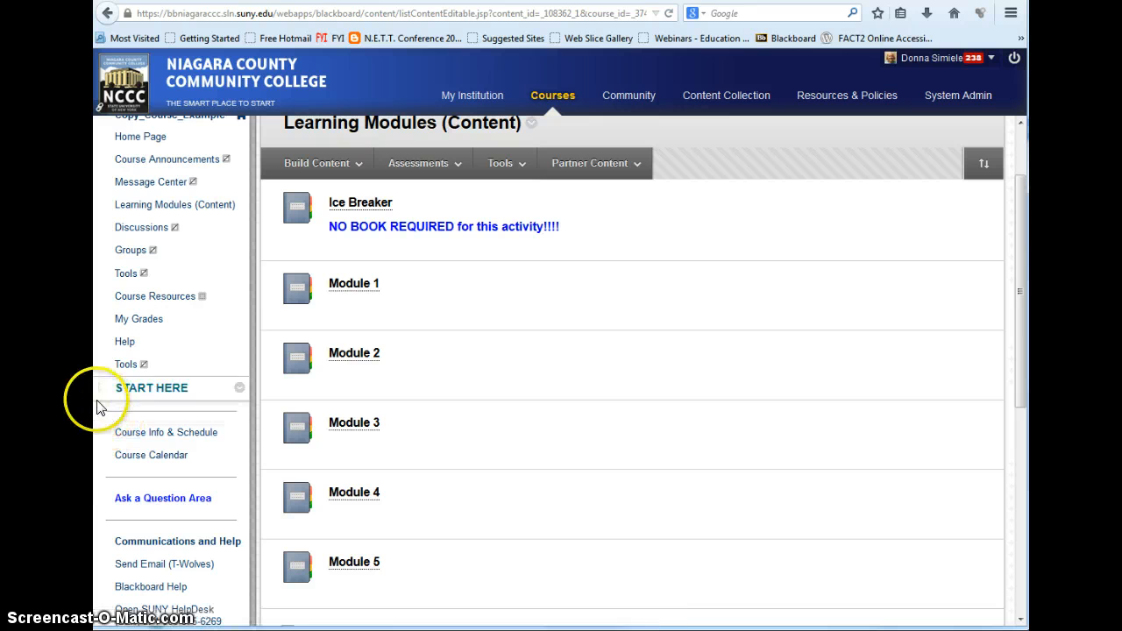
pyautogui.moveTo(97, 393); pyautogui.dragTo(171, 134)
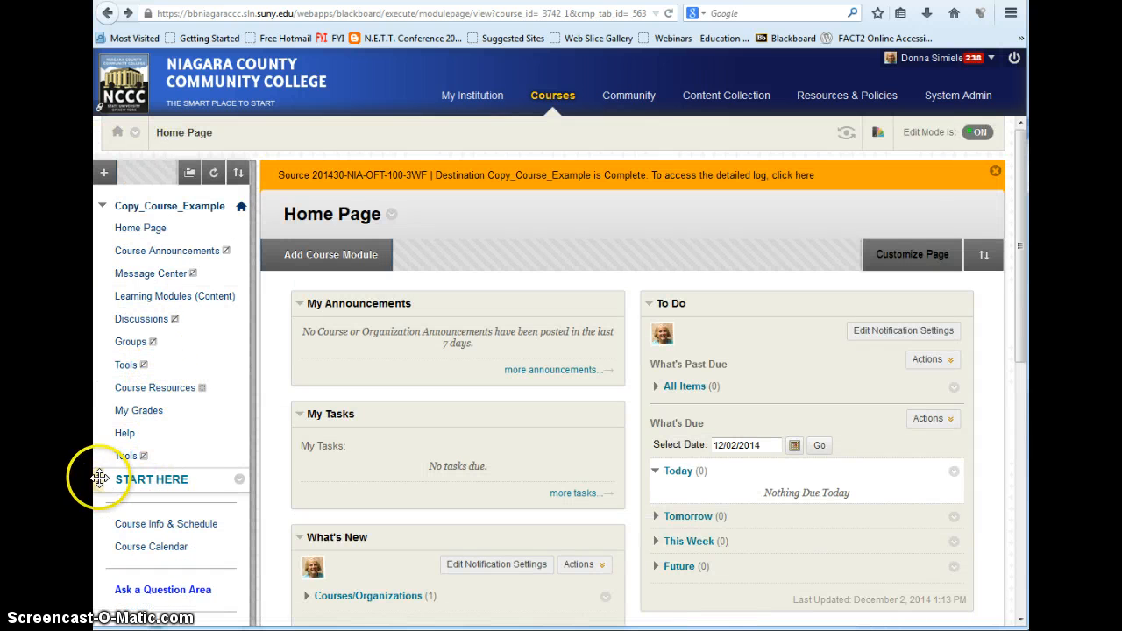
pyautogui.moveTo(95, 478); pyautogui.dragTo(121, 226)
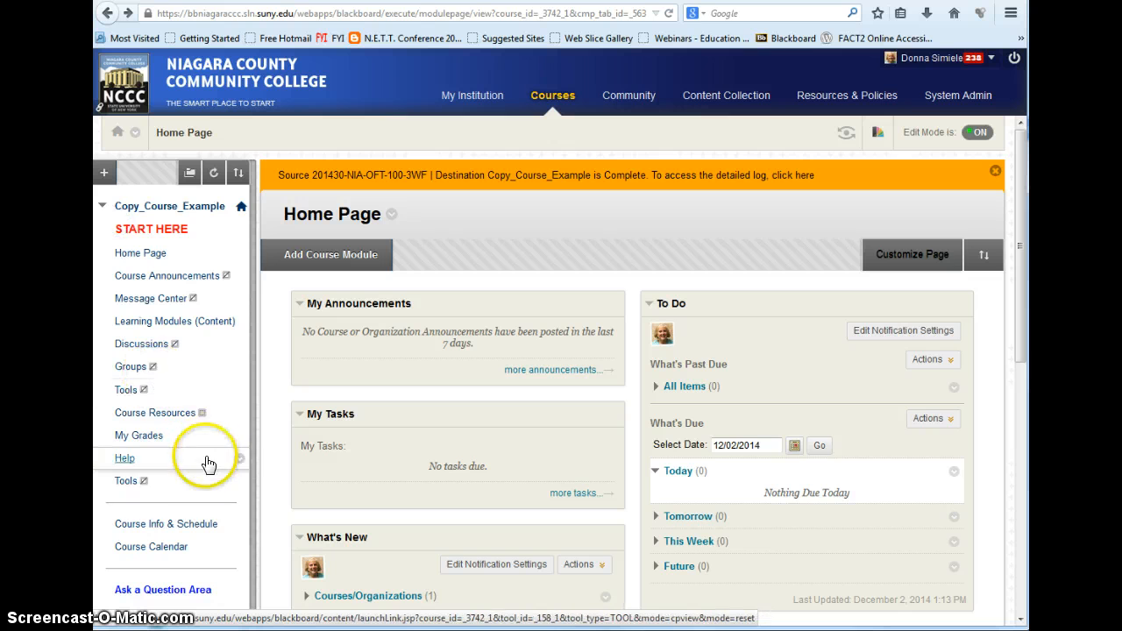
# Permanently delete the hidden Atomic Learning Link (Software Training Video Site) content area from the course menu, including its content
pyautogui.scroll(-3, 184, 499)
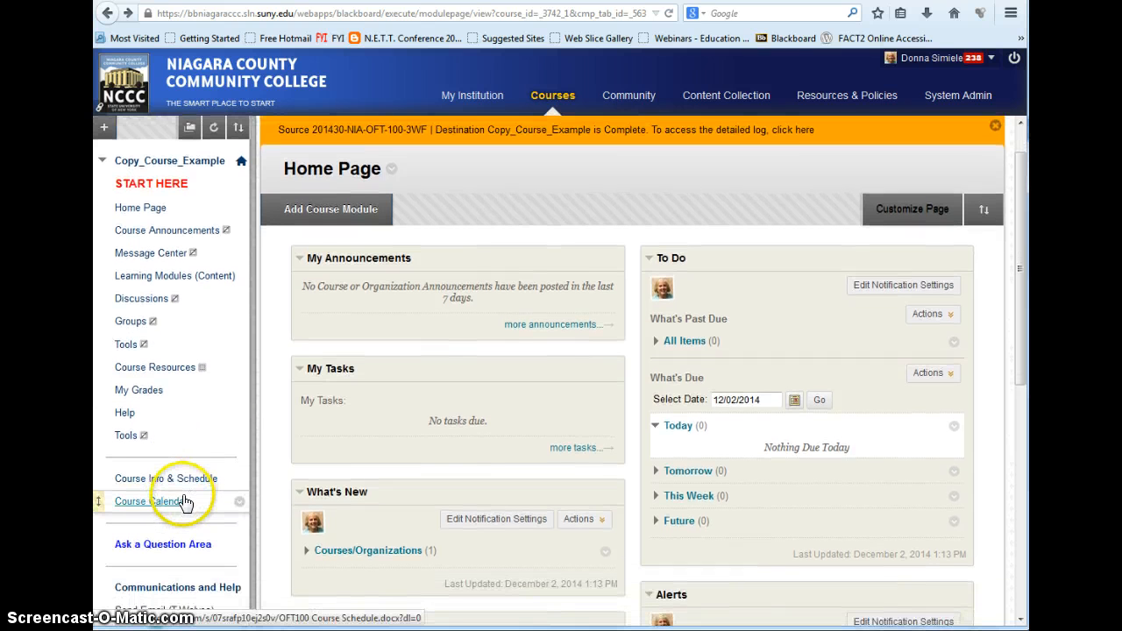
pyautogui.scroll(-4, 181, 507)
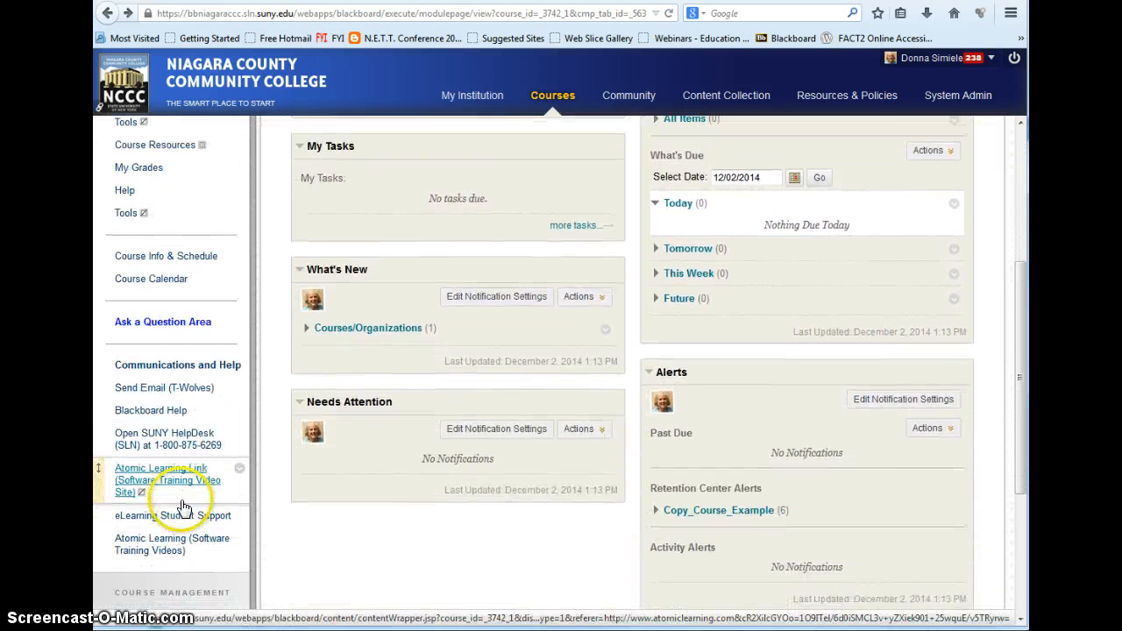
pyautogui.moveTo(238, 466)
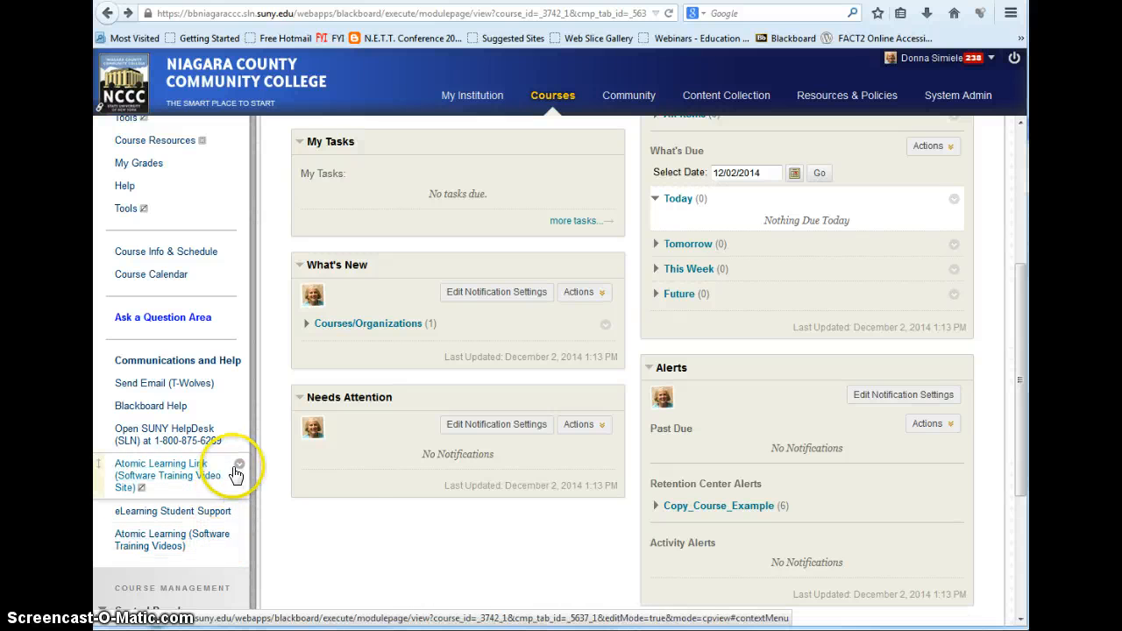
pyautogui.click(240, 467)
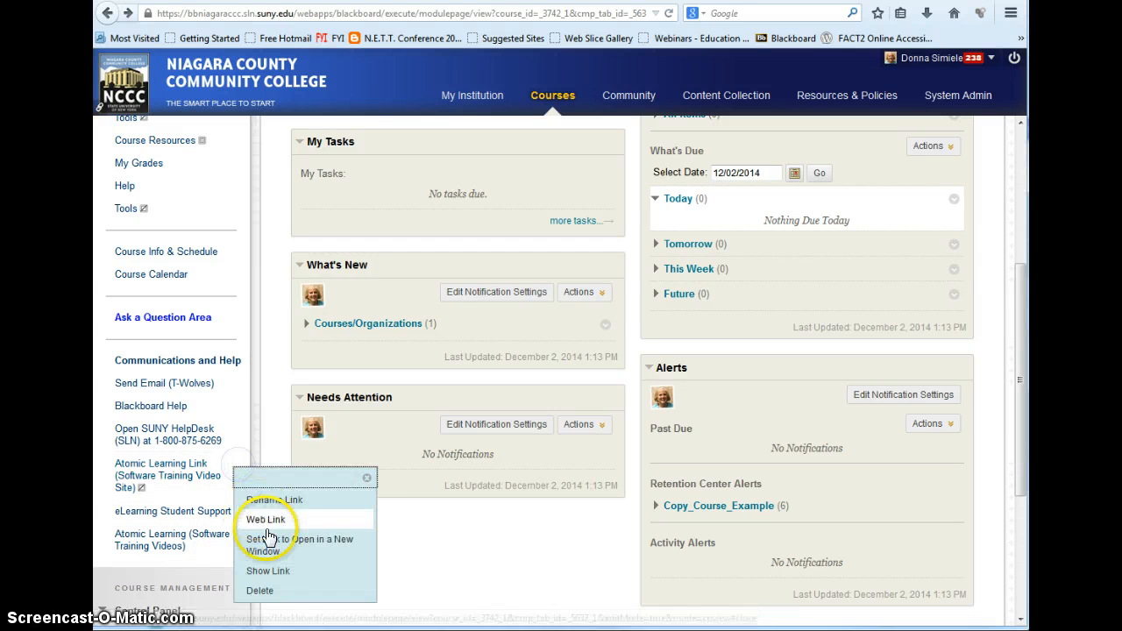
pyautogui.click(259, 591)
pyautogui.click(448, 364)
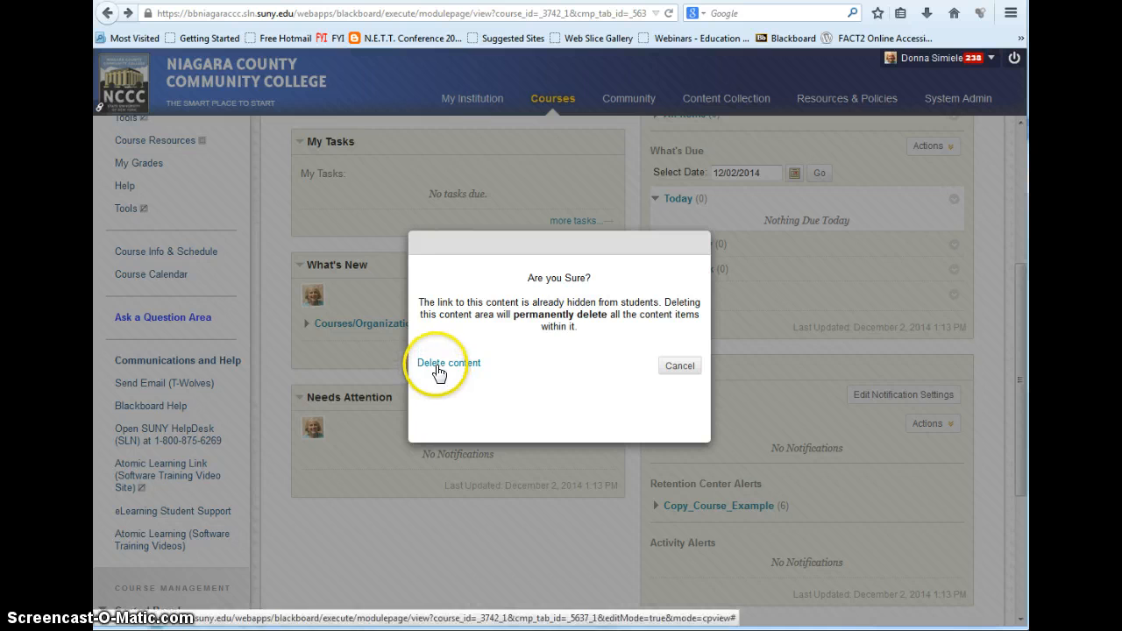
pyautogui.click(676, 329)
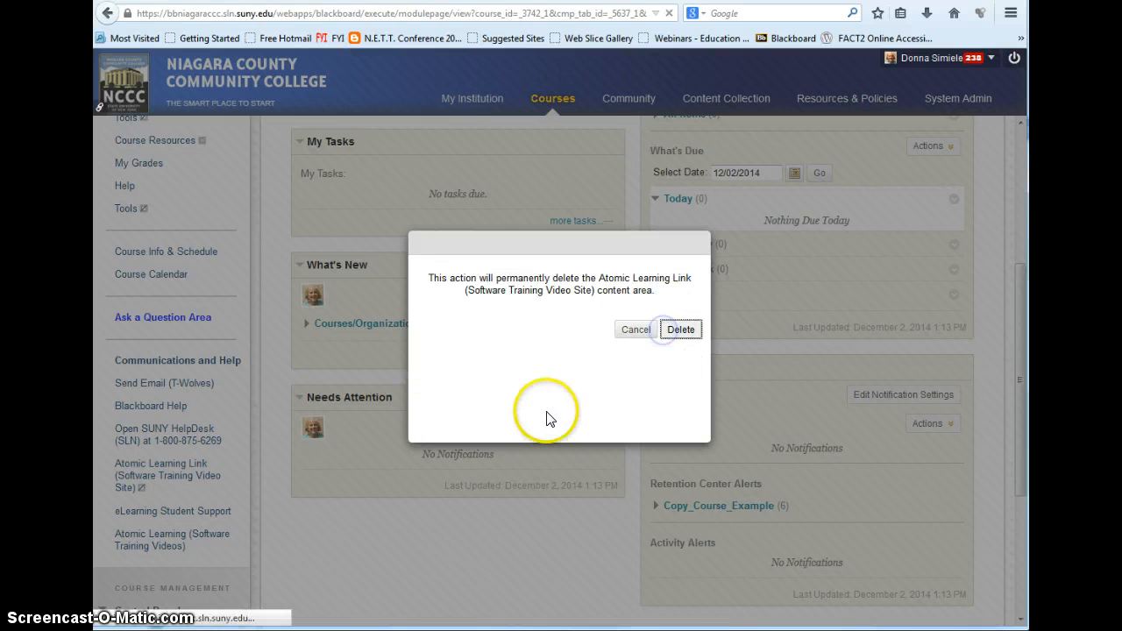